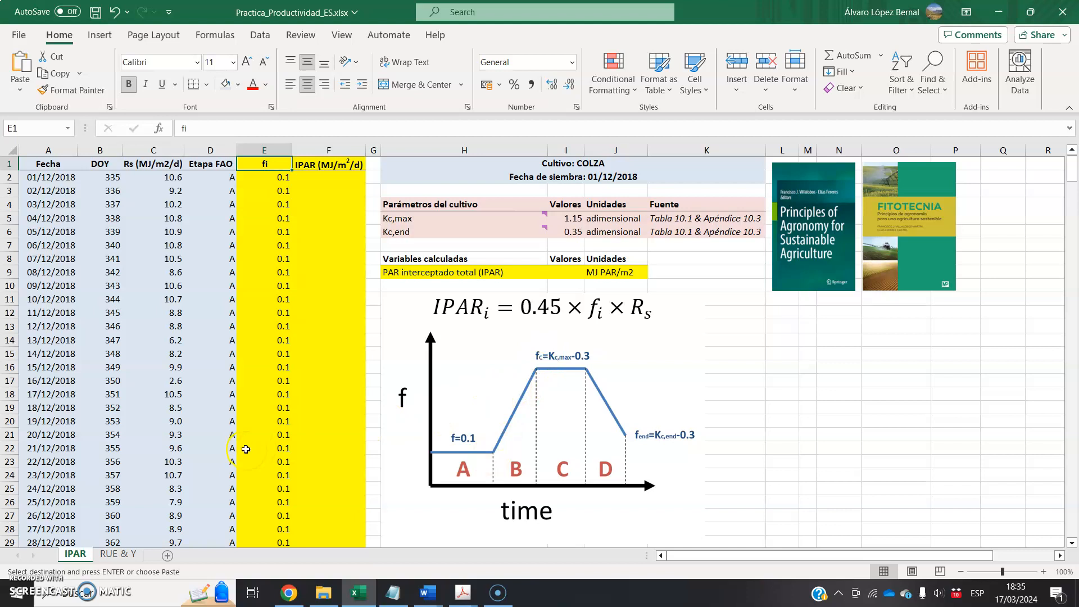
- In E37, the first stage B row, begin the fi formula as =0.1+(0.85-0.1)/COUNT(B37:B76)
scroll(246, 449, down, 8)
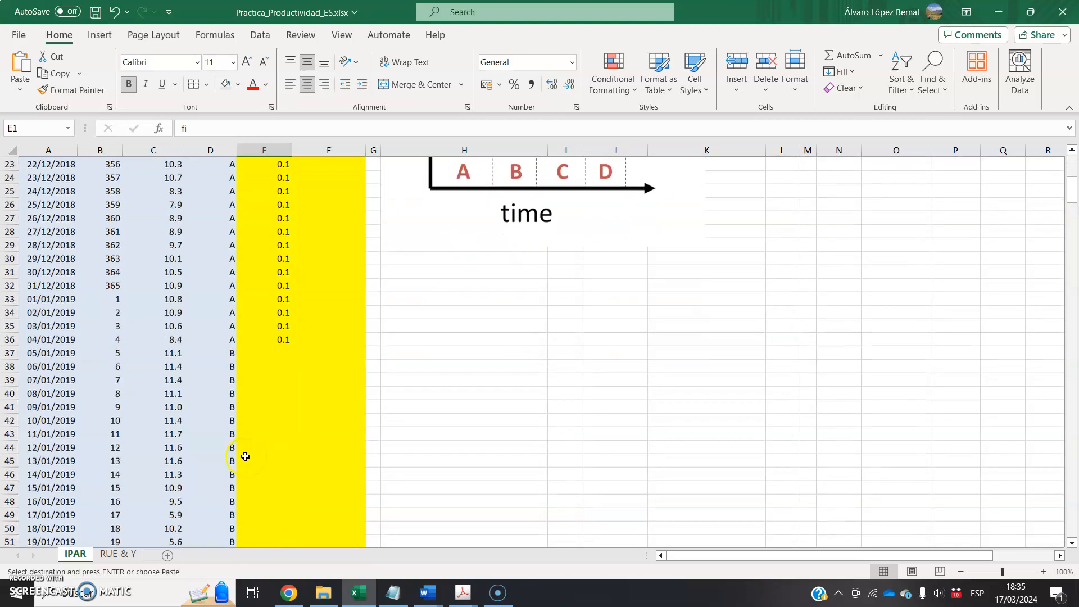
click(285, 327)
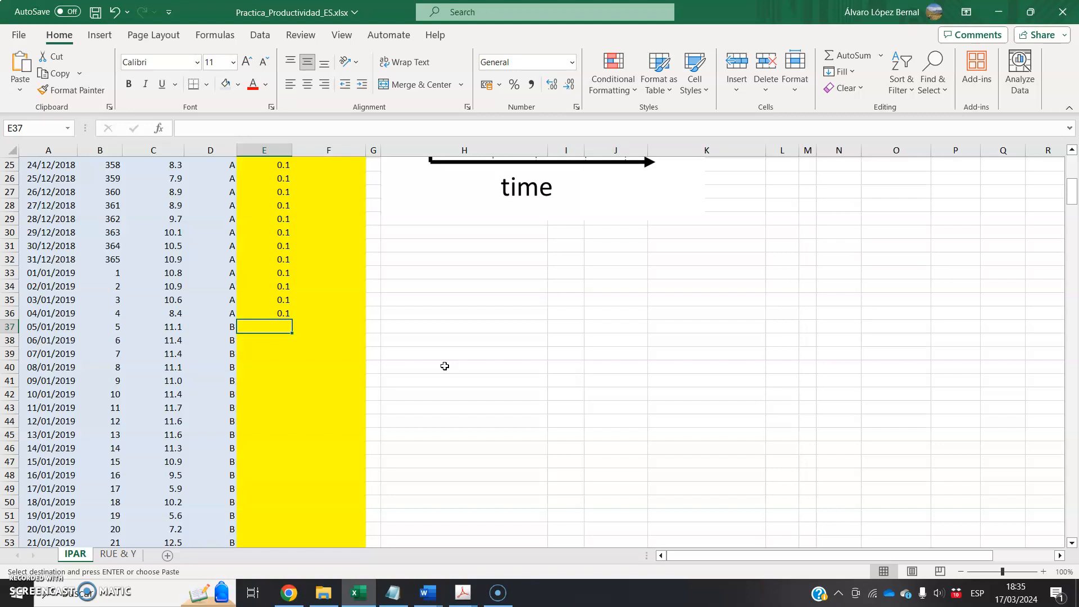
text(=)
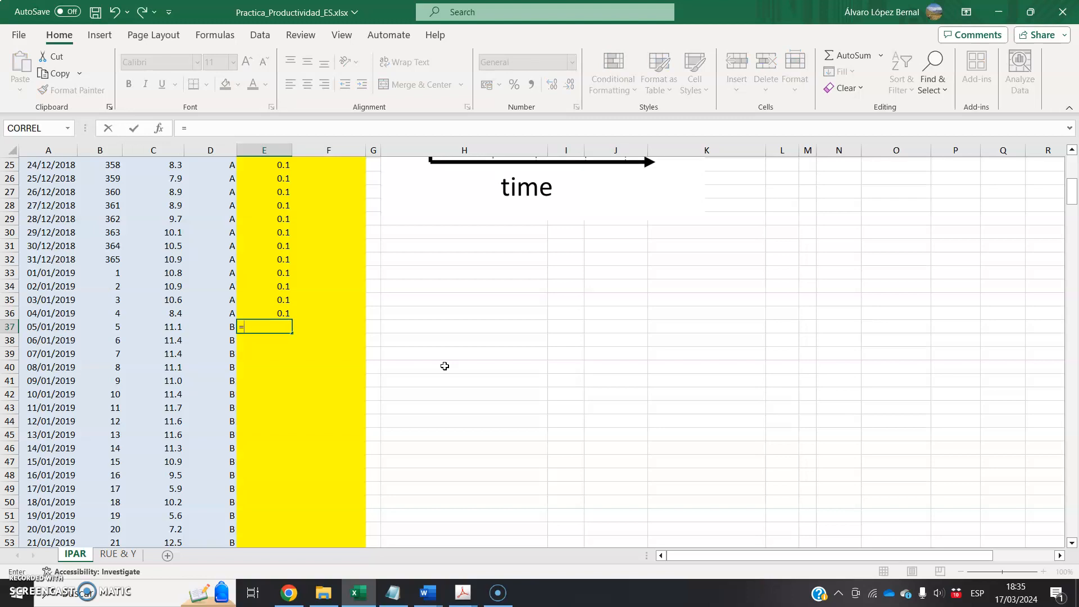
text(0)
text(.1+(0.85-0.1)/)
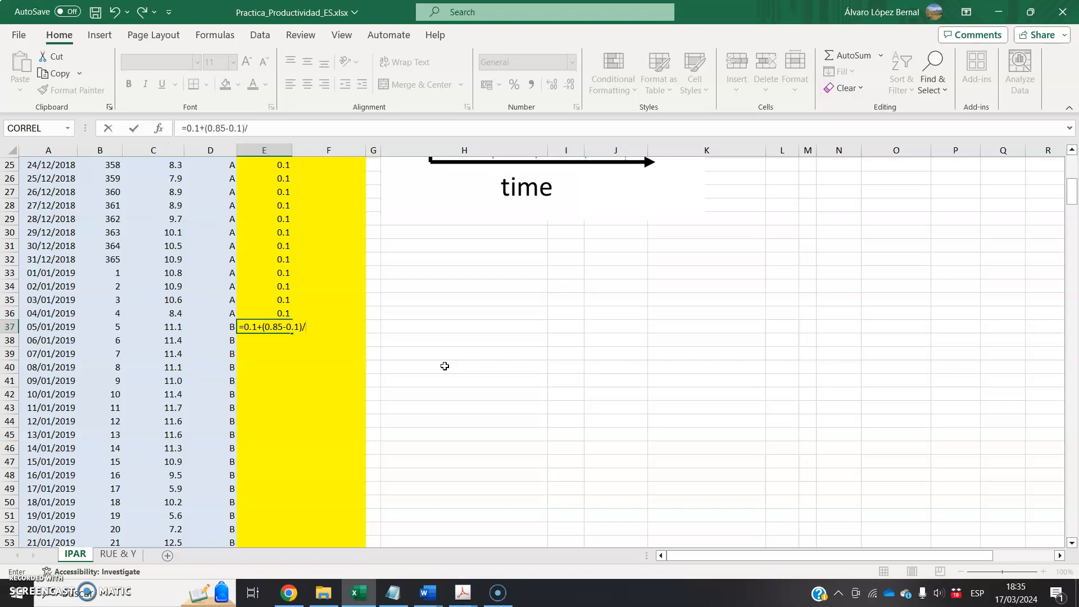
text(count()
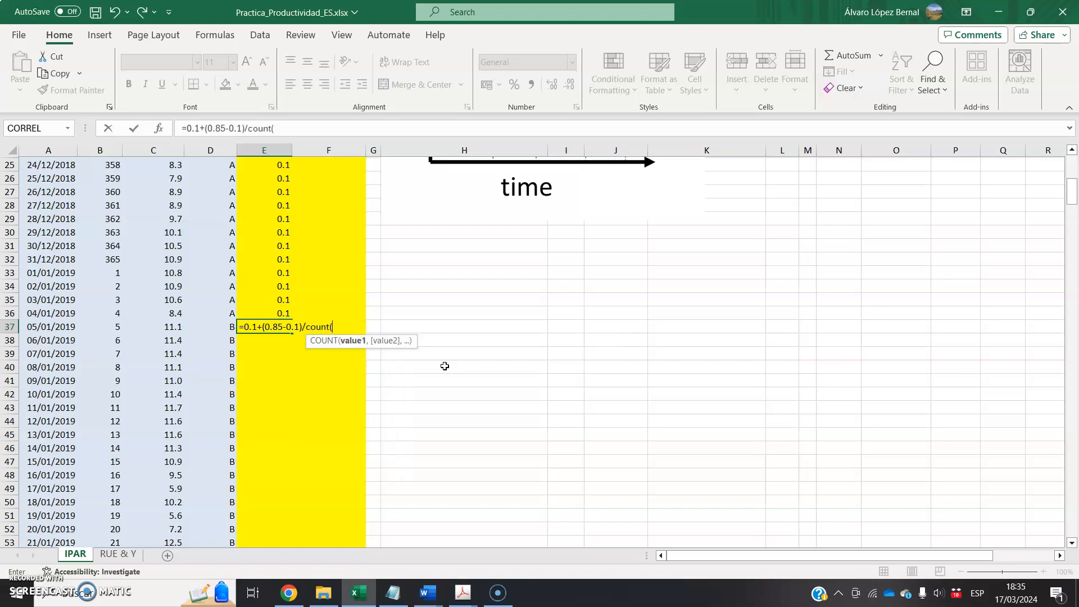
drag(101, 328, 110, 400)
text())
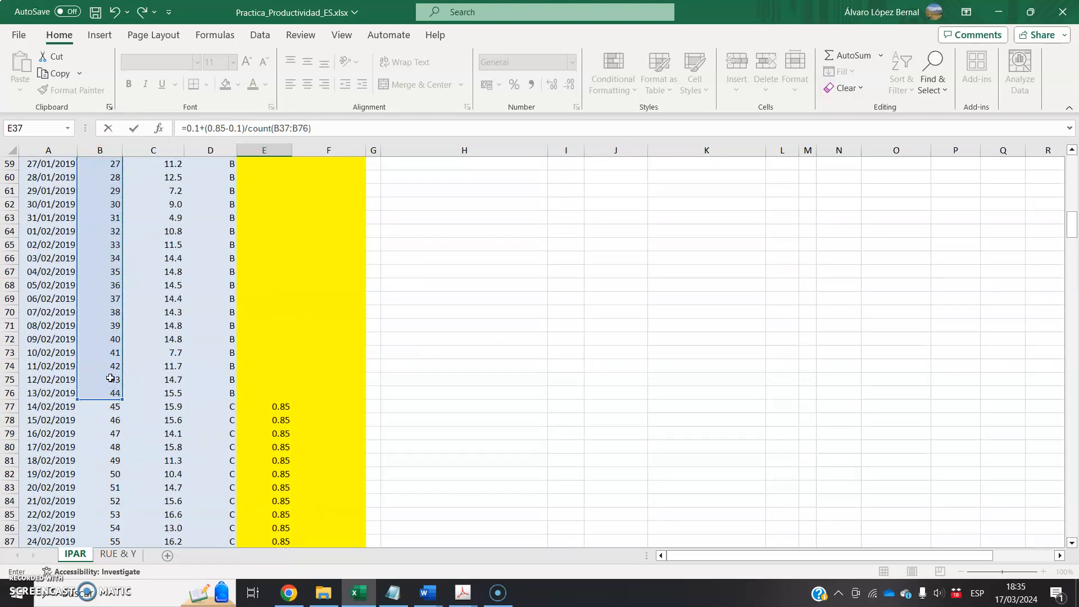
- Make the COUNT range in the E37 formula absolute, as $B$37:$B$76
scroll(214, 355, up, 10)
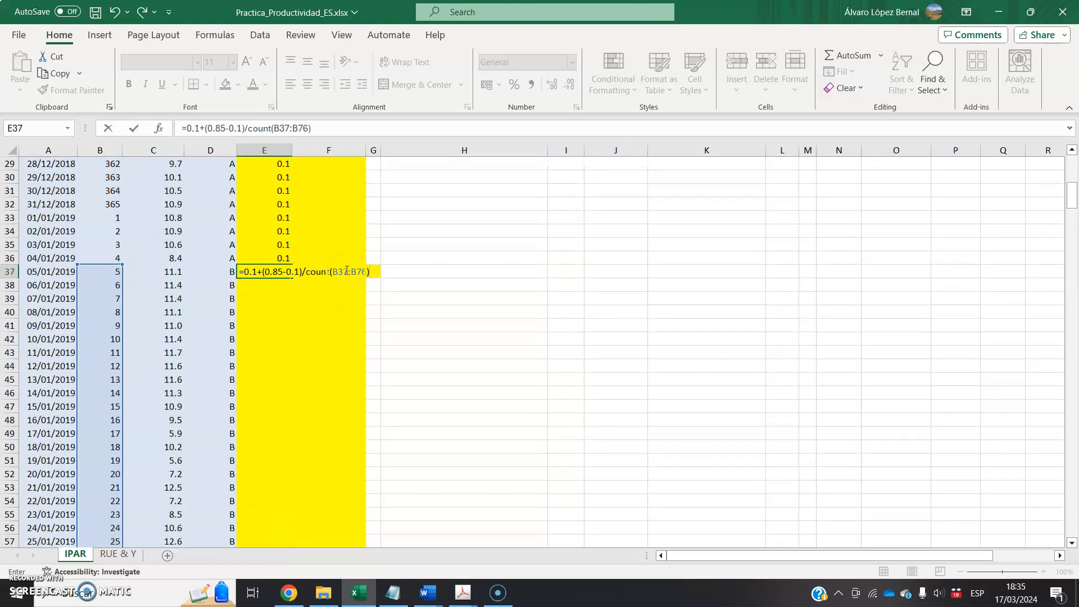
click(344, 273)
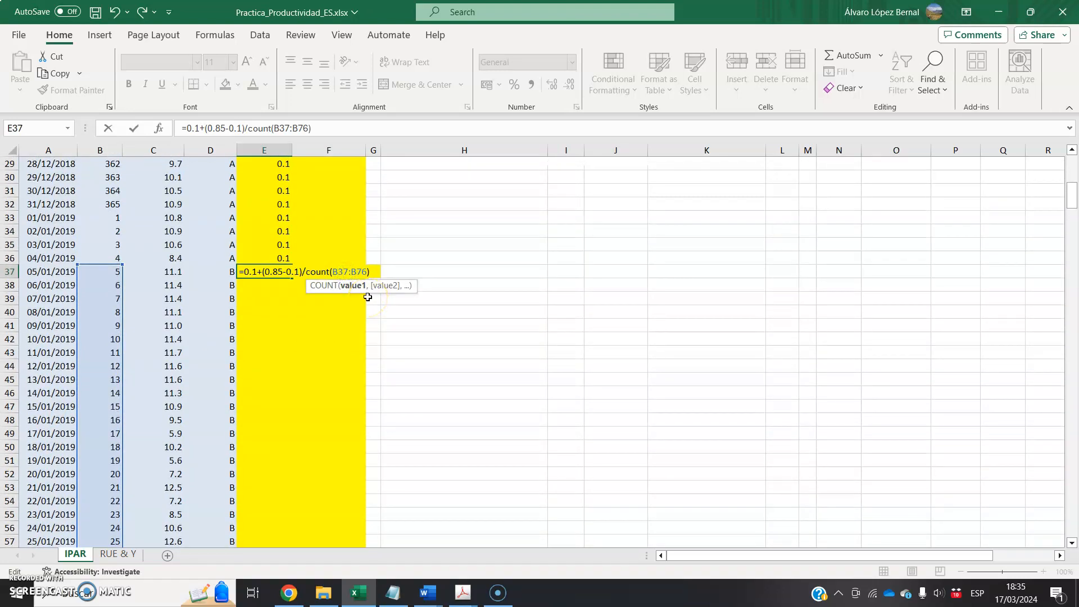
key(F4)
click(366, 272)
key(F4)
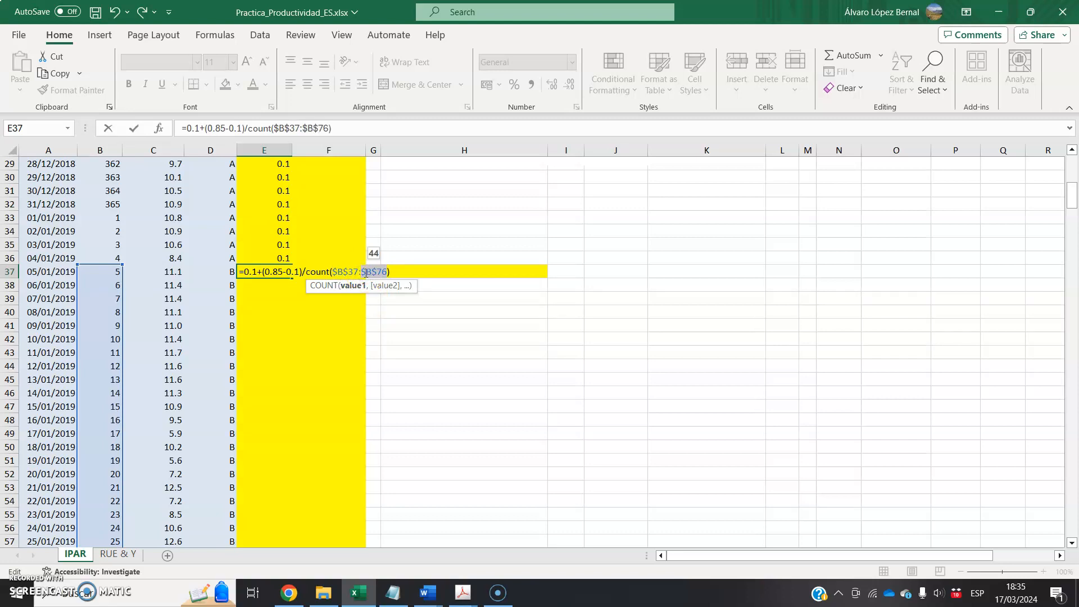
- Complete the E37 formula by multiplying the daily increment by (B37-$B$36), and enter it
click(400, 271)
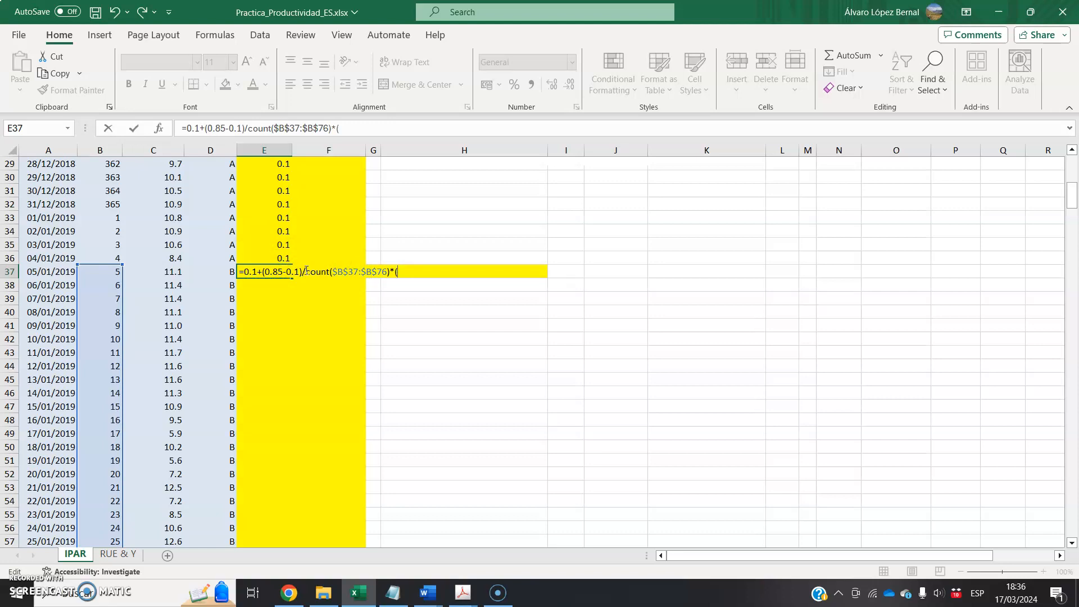
click(111, 273)
text(-)
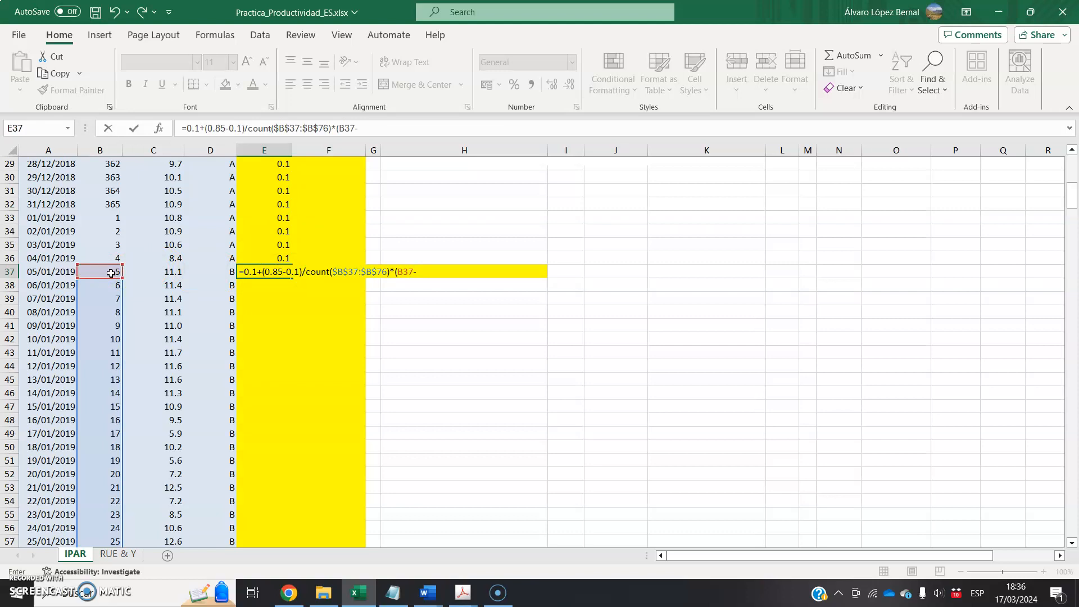
click(111, 258)
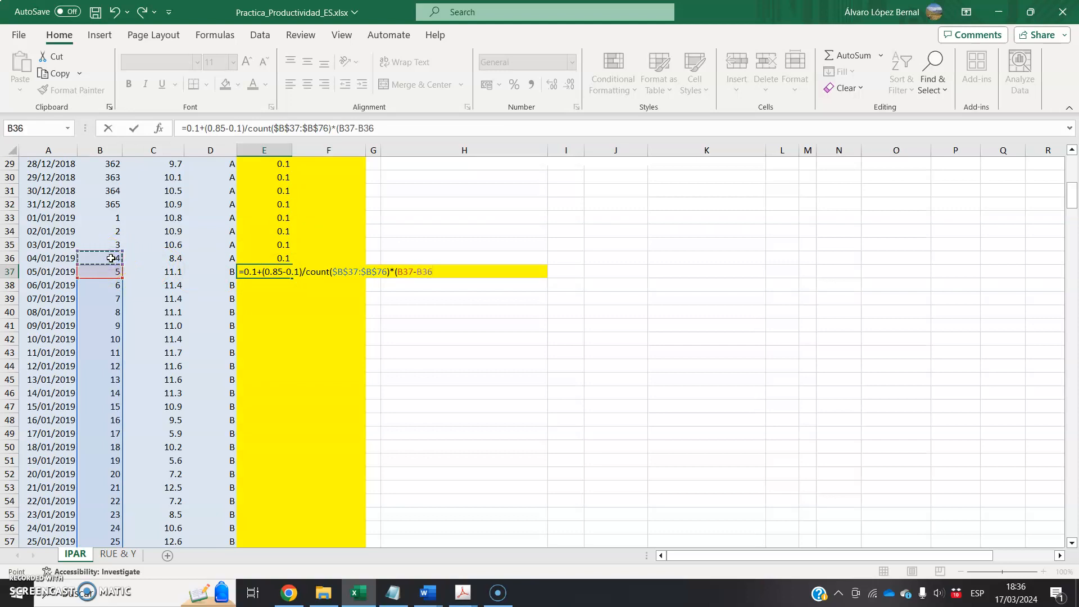
key(F4)
text())
click(435, 273)
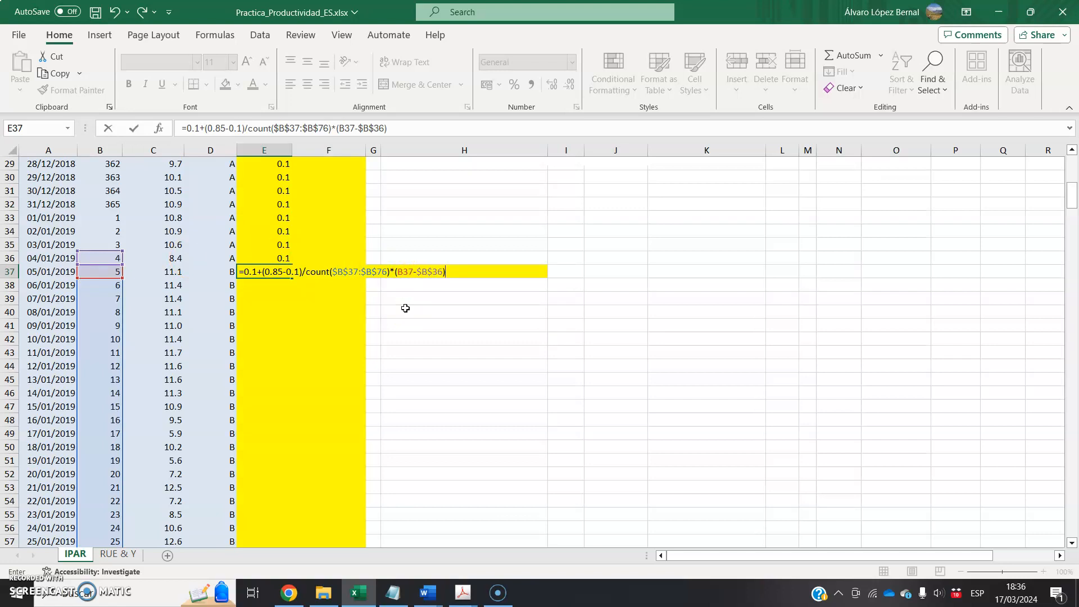
key(Return)
- Format E37 to two decimals and fill its formula down through the stage B rows to E76
click(273, 272)
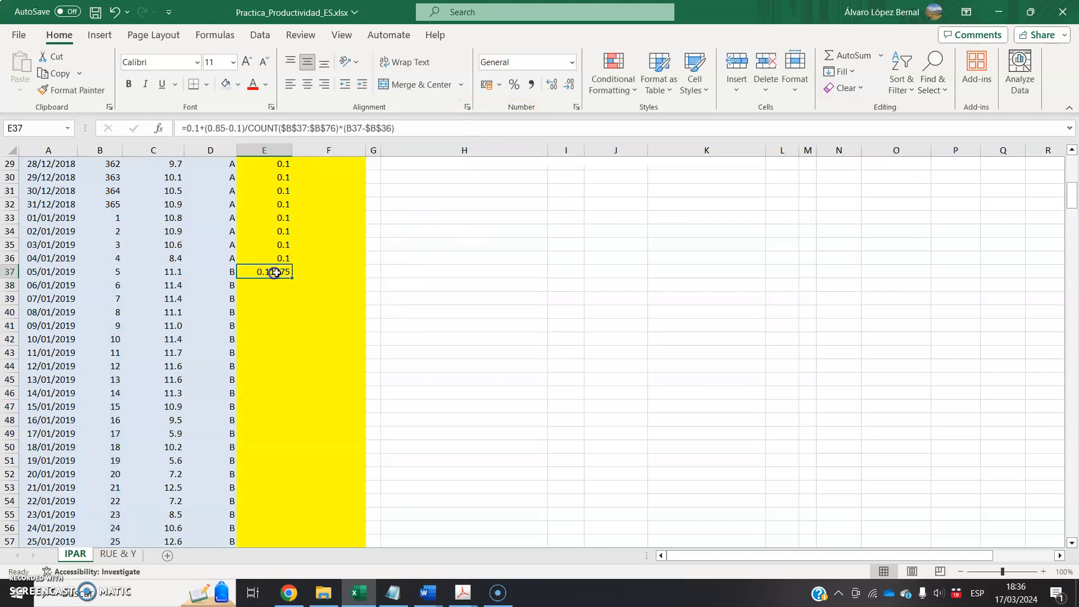
click(566, 85)
click(567, 85)
click(567, 84)
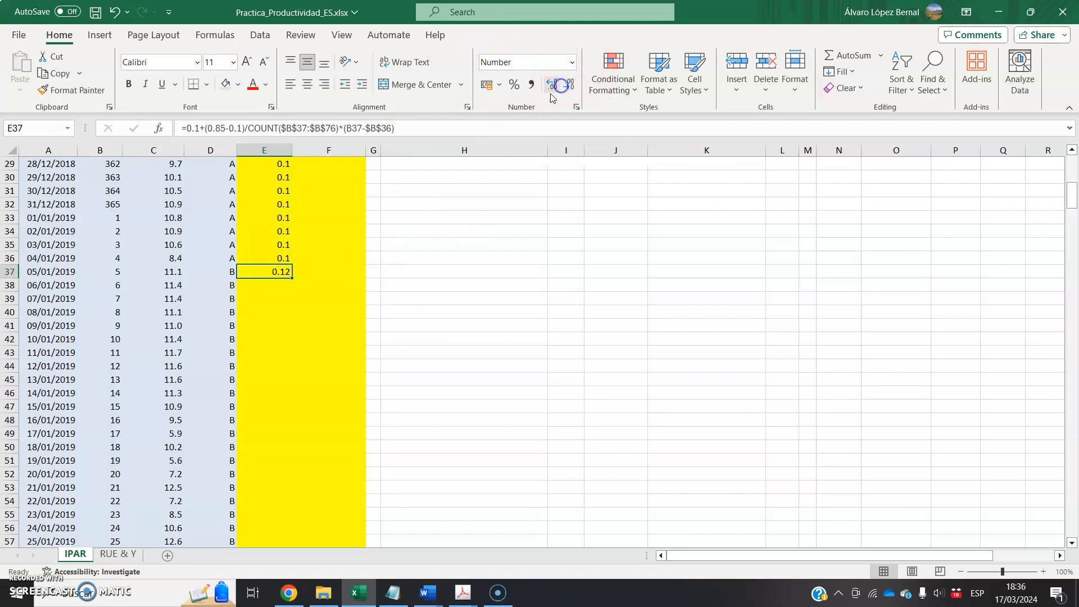
drag(293, 281, 260, 368)
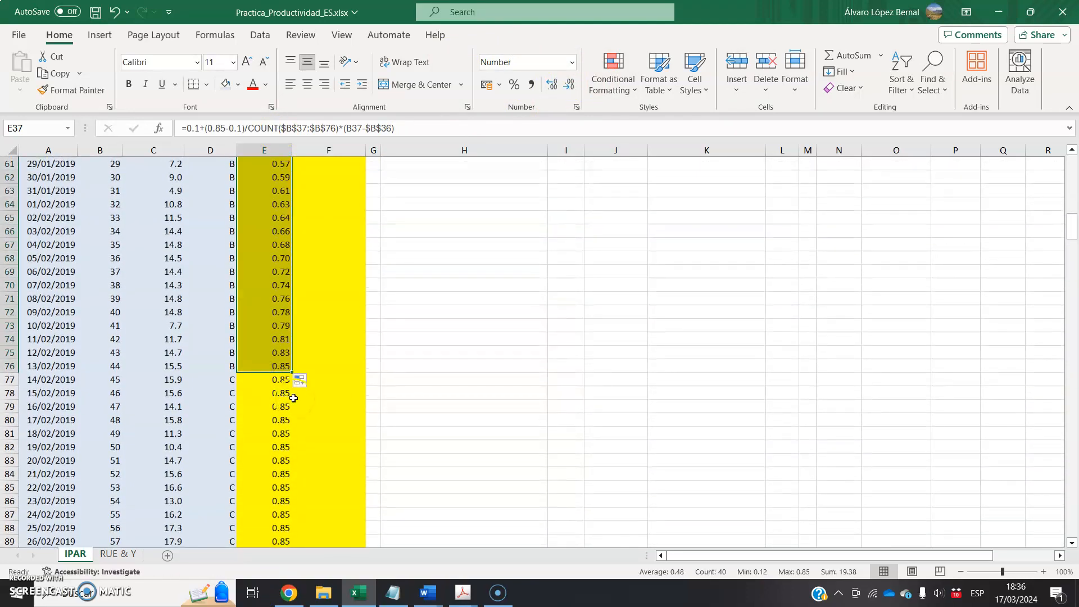
click(275, 367)
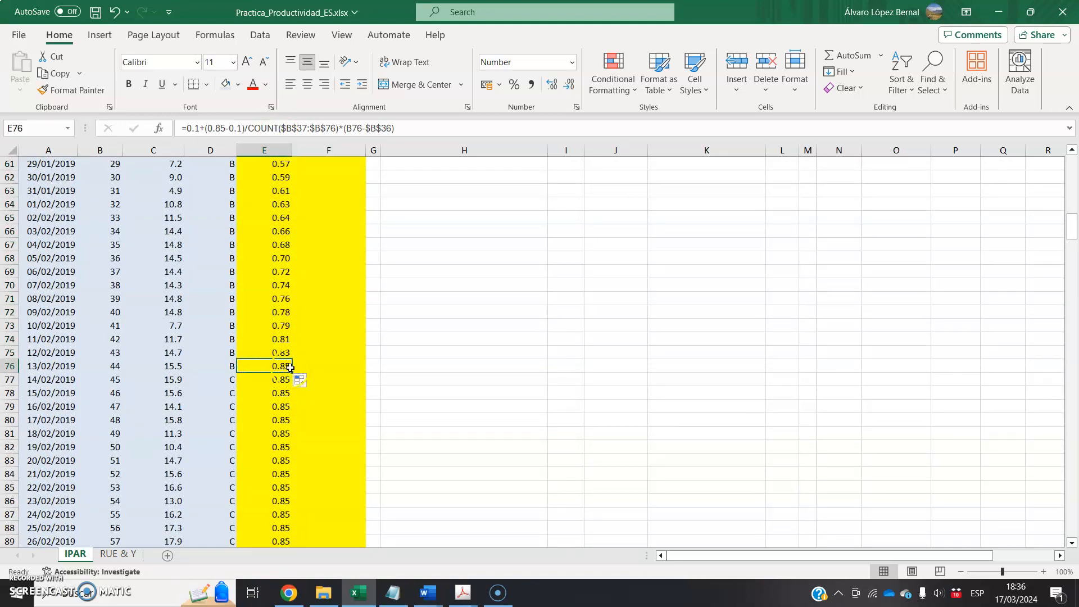
- Check the stage C fi values and select the stage D Rs cells from C140 down to count the stage's days
click(281, 380)
scroll(271, 411, down, 12)
scroll(267, 493, down, 9)
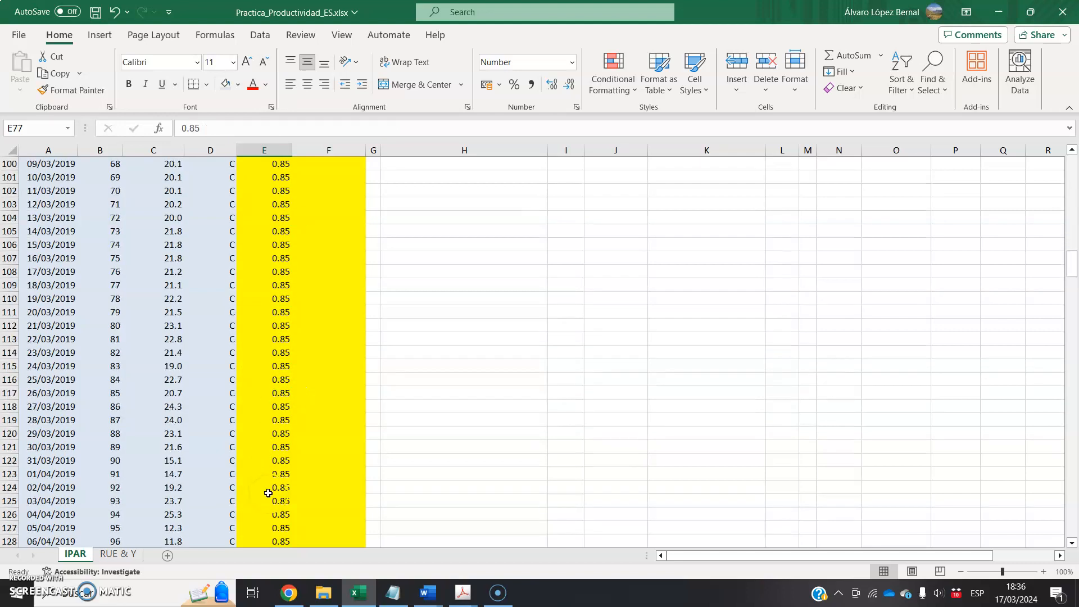
drag(181, 381, 168, 521)
scroll(262, 421, up, 5)
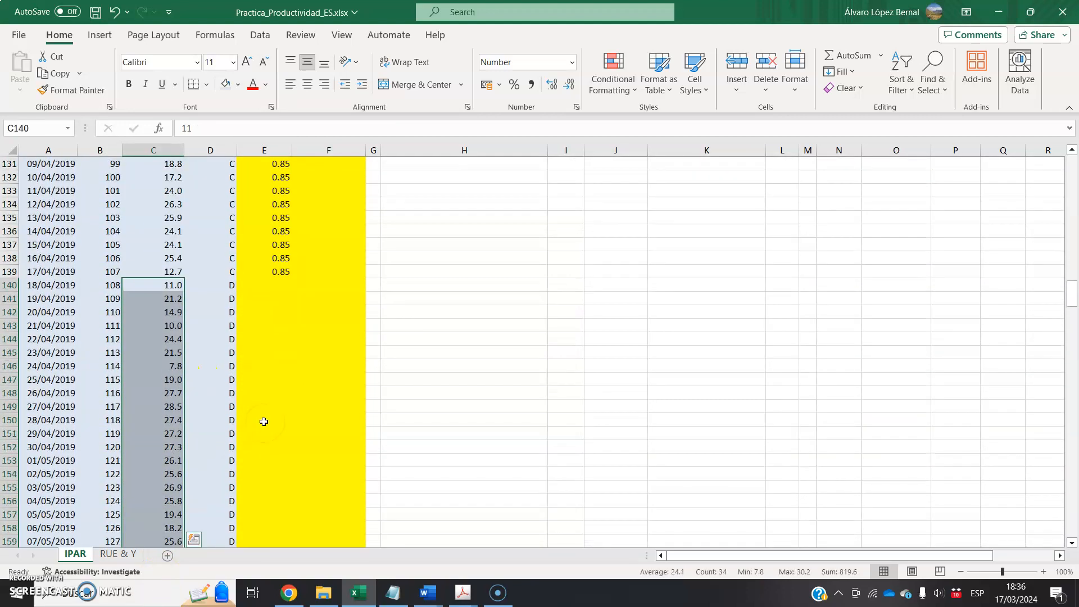
scroll(258, 425, down, 8)
scroll(254, 427, up, 9)
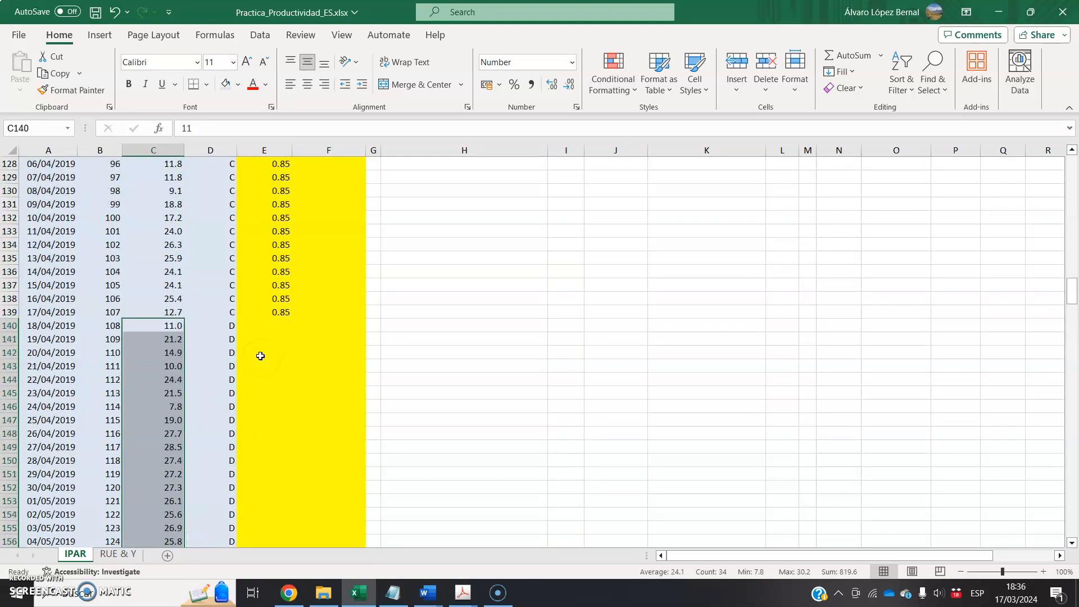
- Check the crop parameters at the top of the sheet and begin the E140 fi formula as =0.85-(0.85-0.05)/34*
click(281, 323)
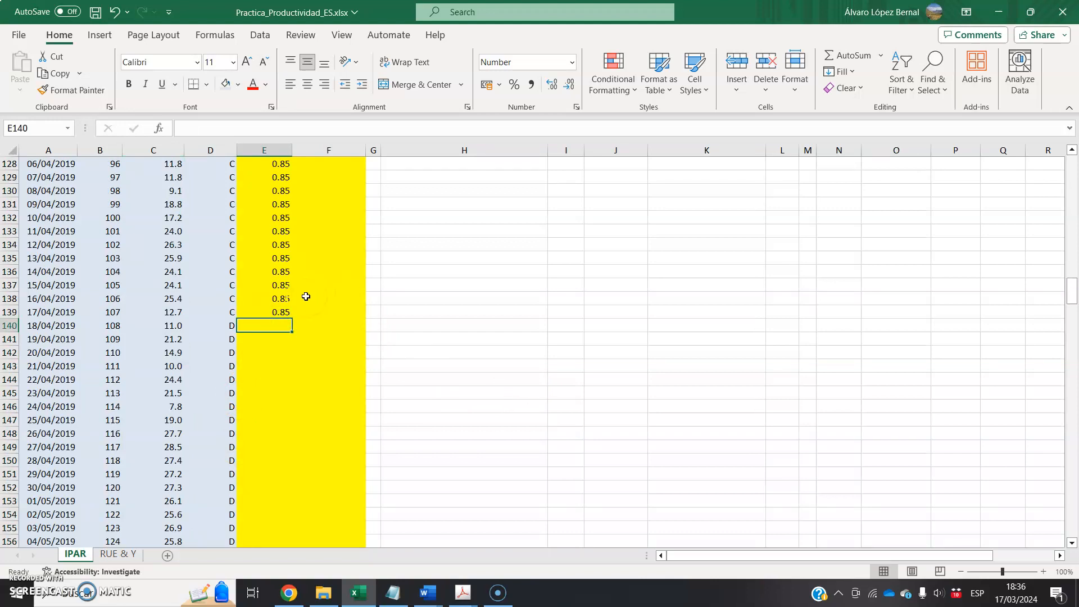
drag(1072, 286, 1072, 162)
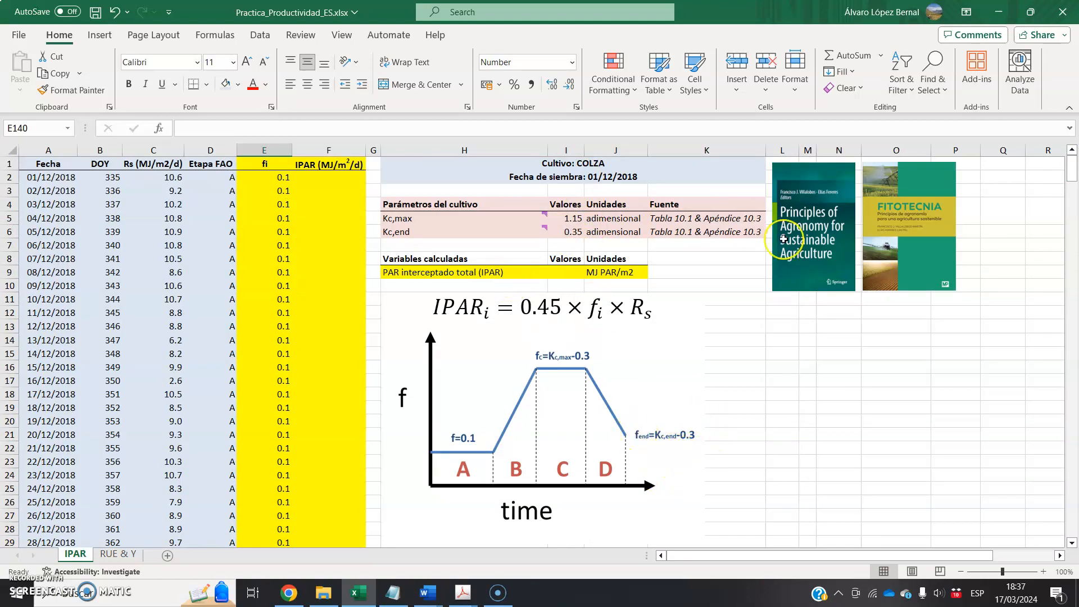
drag(1071, 169, 1061, 282)
text(=)
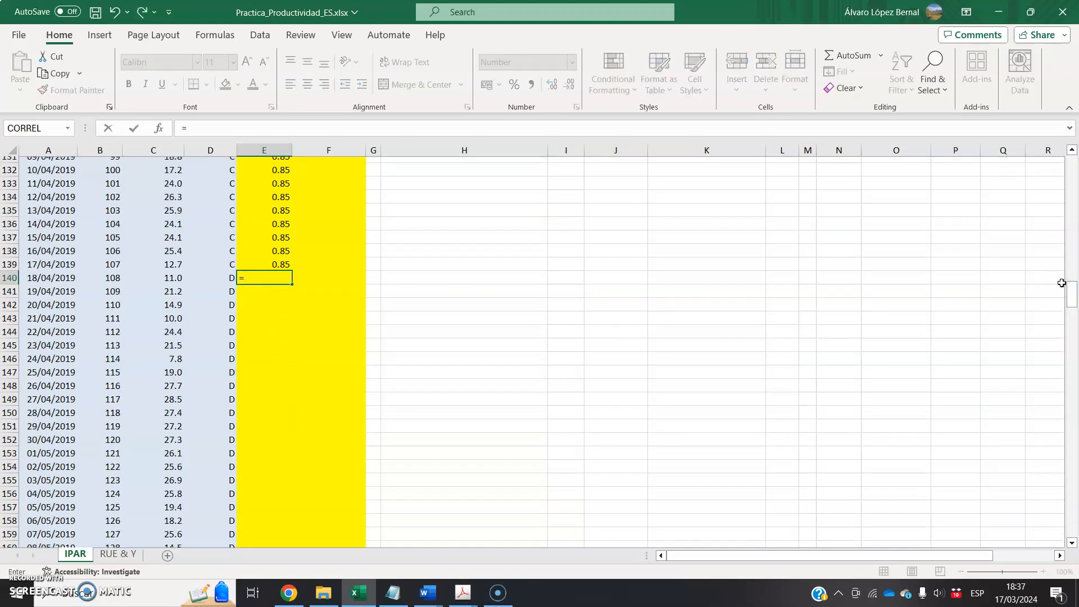
text(0.)
text(85-(0.85-0.05)/34*)
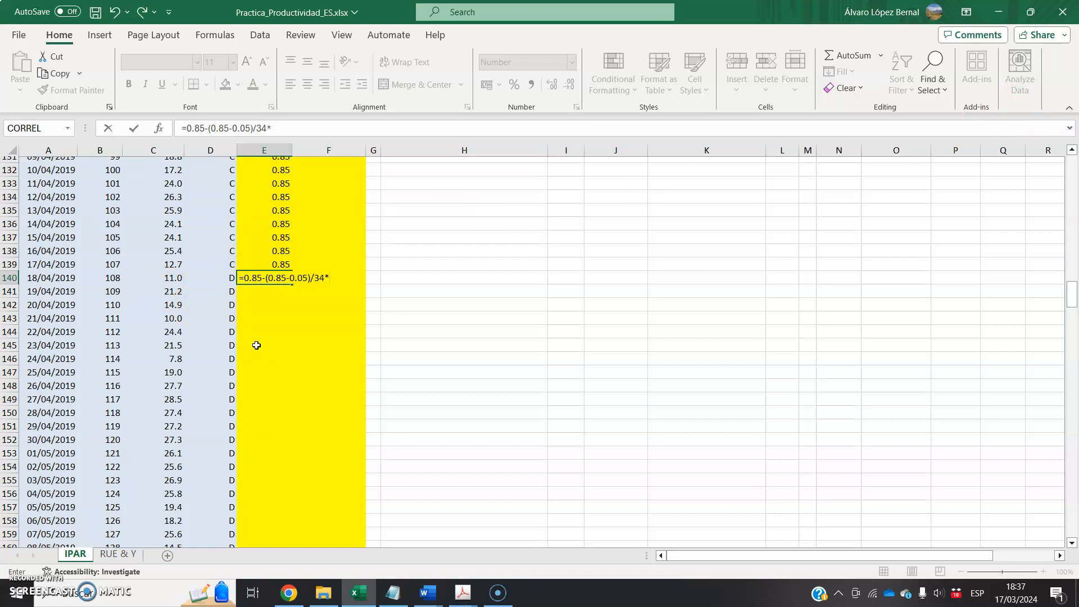
- Complete the E140 formula with the elapsed-days factor (B140-$B$139), and enter it
text(()
key(Left)
key(Left)
key(Left)
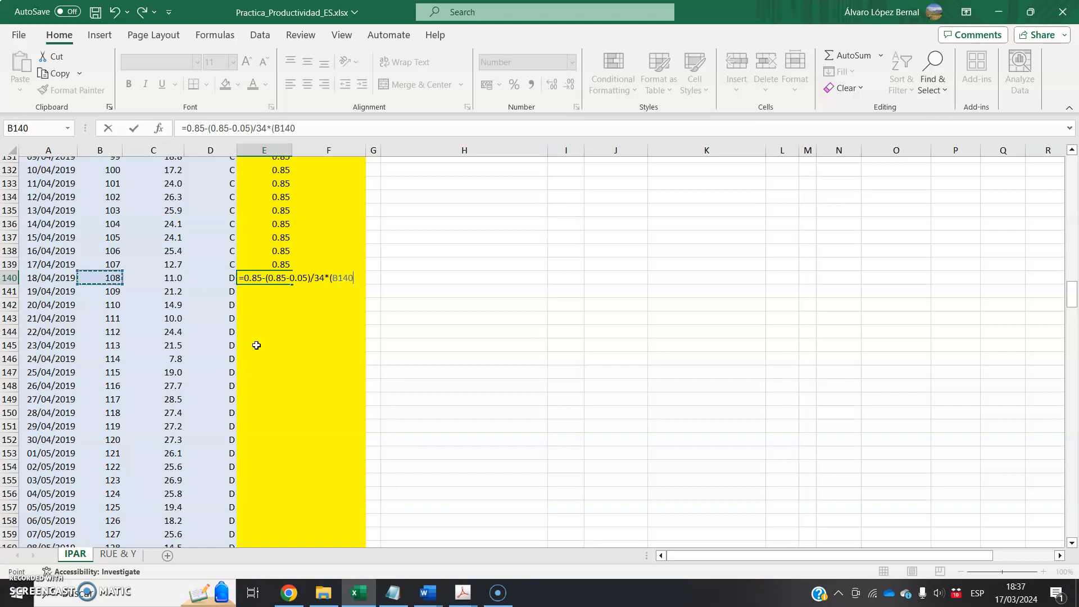
text(-)
key(Left)
key(Left)
key(Up)
key(Left)
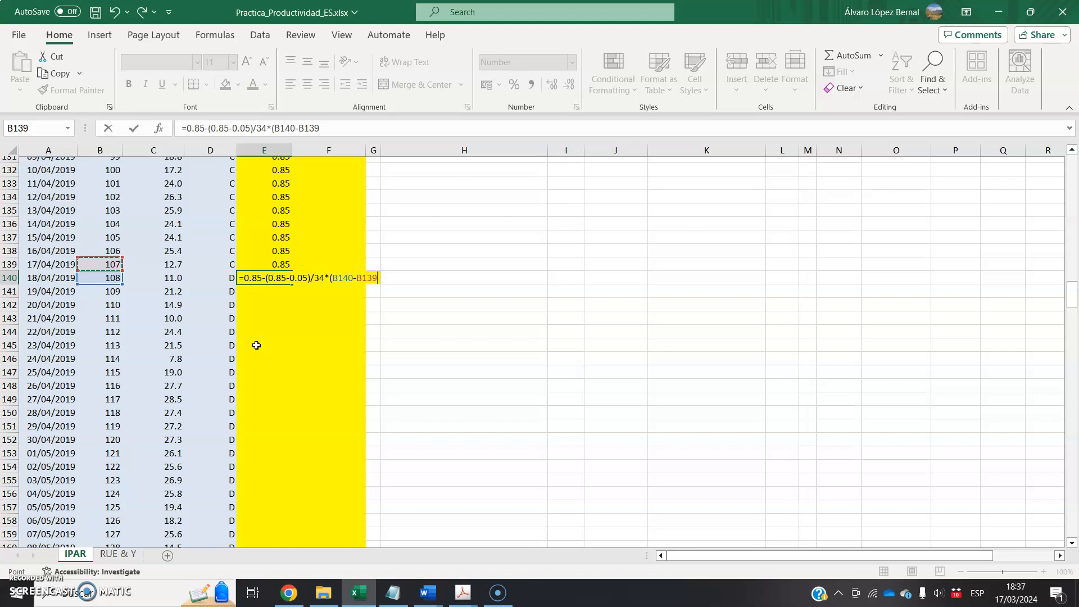
key(F4)
text())
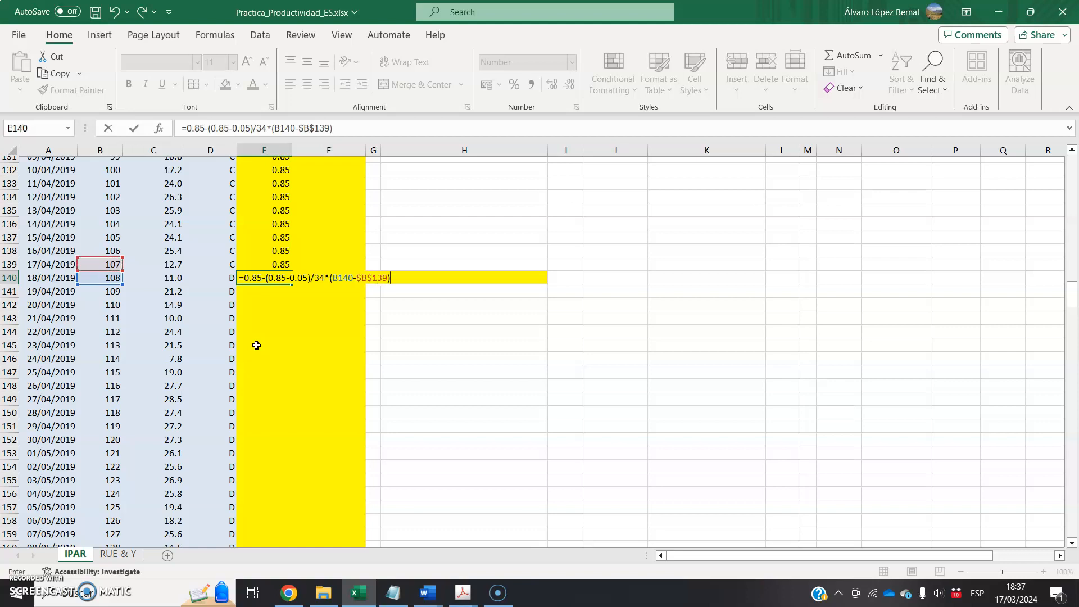
key(Return)
- Fill the E140 formula down through the stage D rows to E173 and inspect the last cell's formula
click(268, 280)
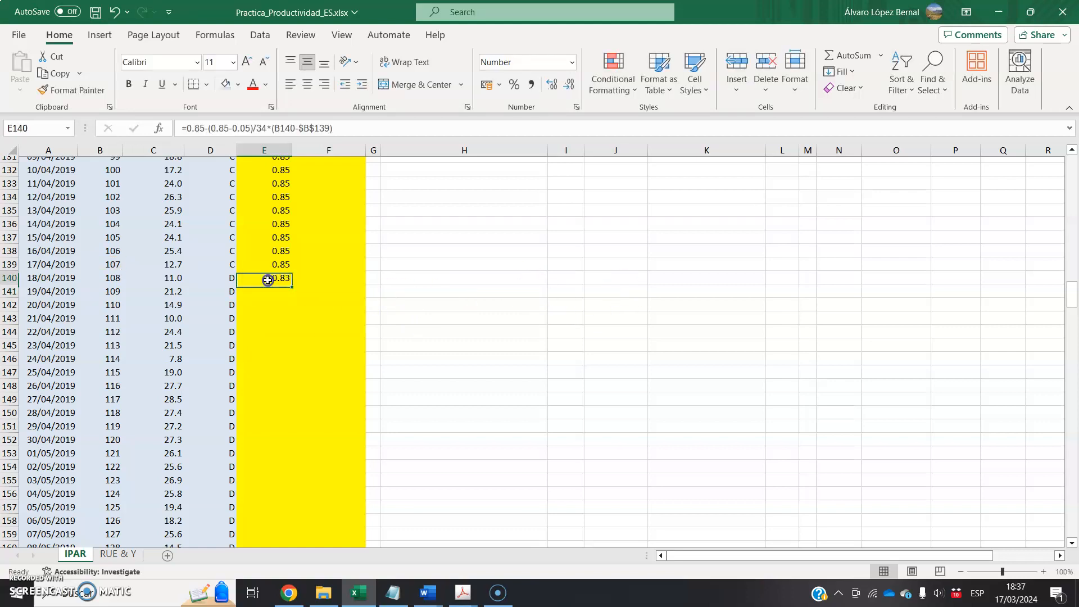
drag(292, 287, 277, 533)
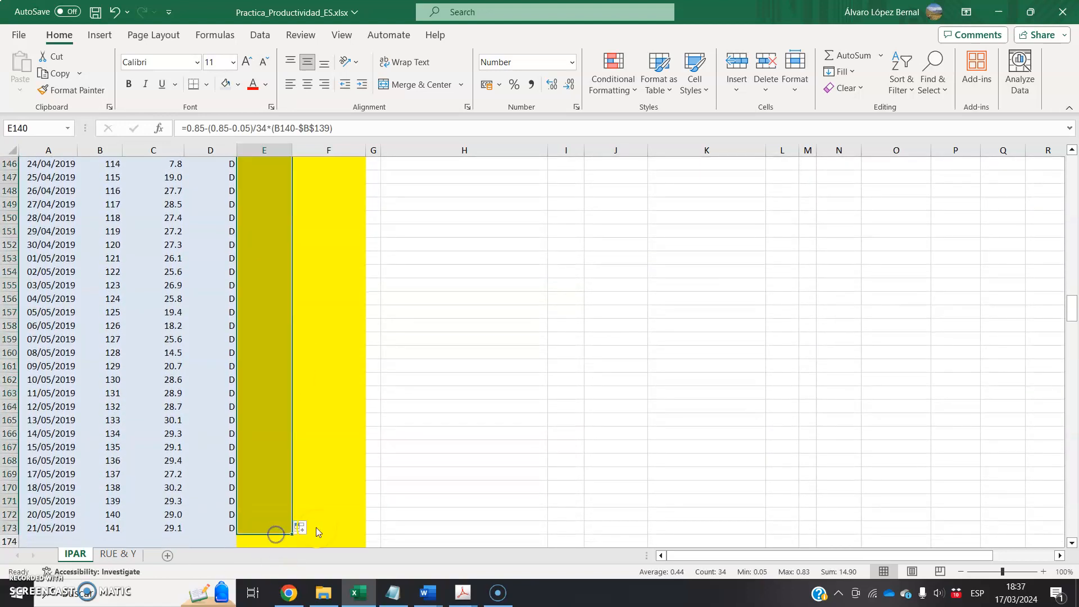
click(280, 529)
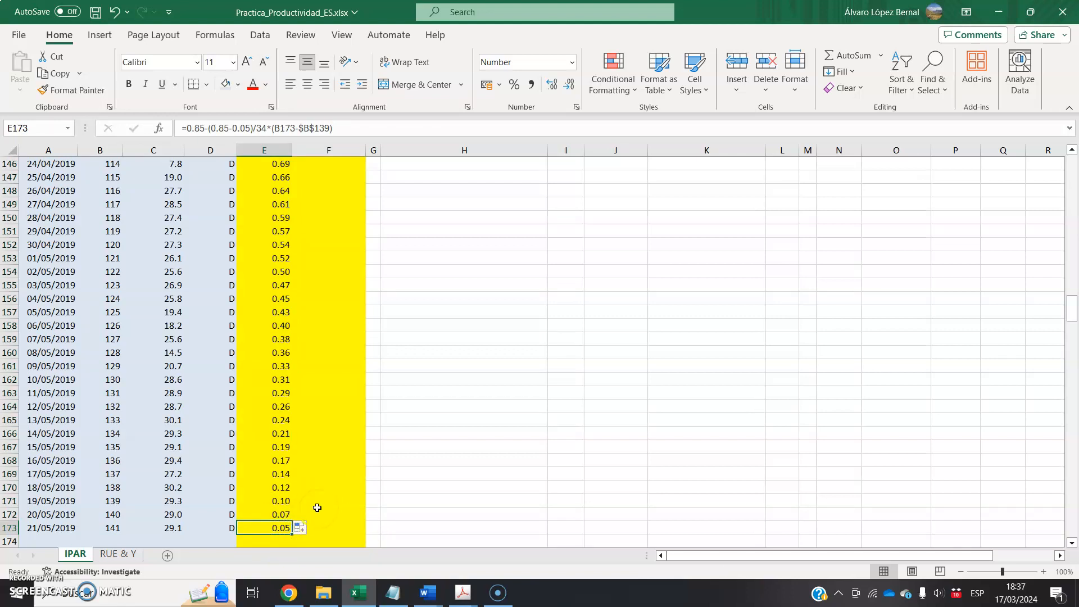
- Return to the IPAR column header in F1 and review the IPAR equation beside the table
click(337, 475)
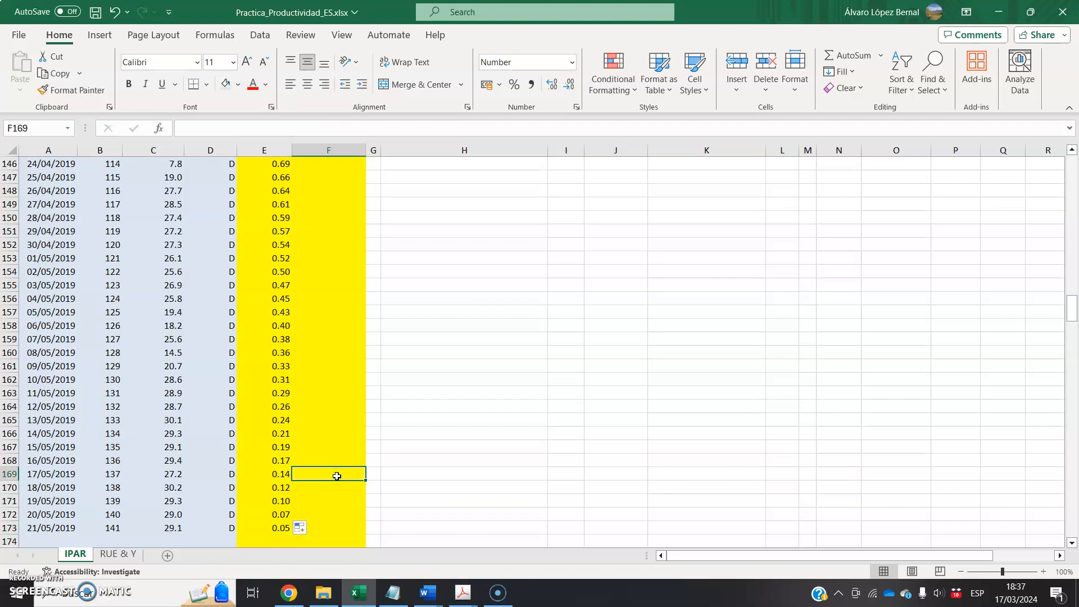
key(ctrl+Up)
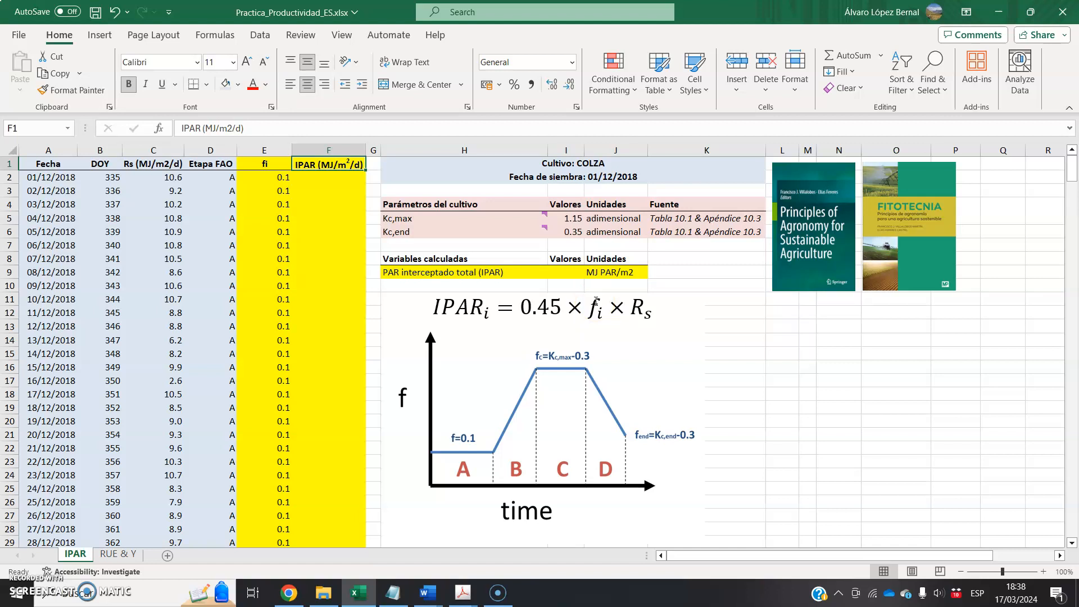
click(595, 296)
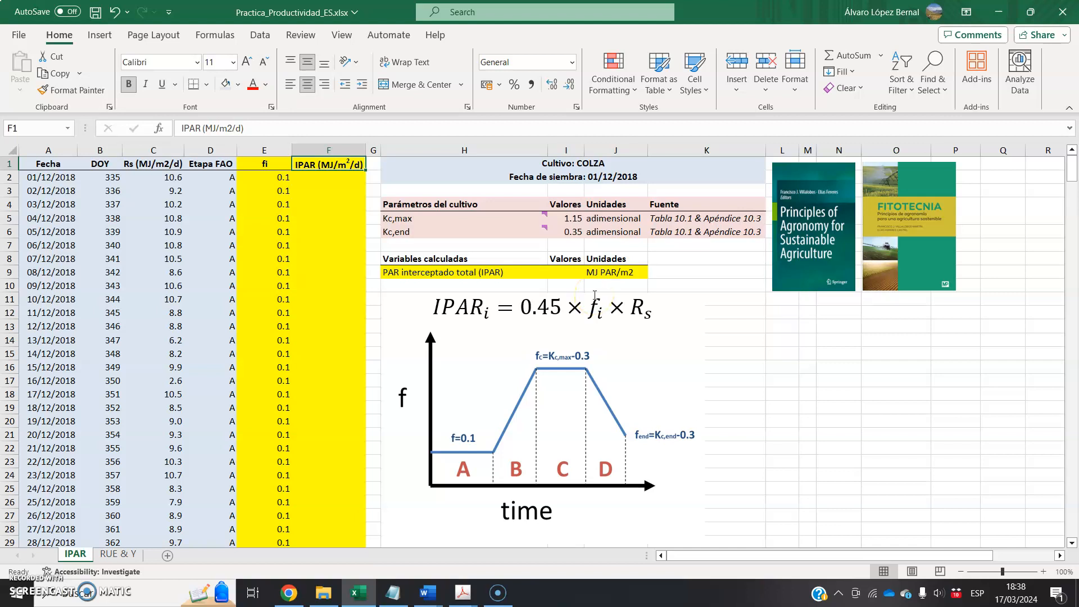